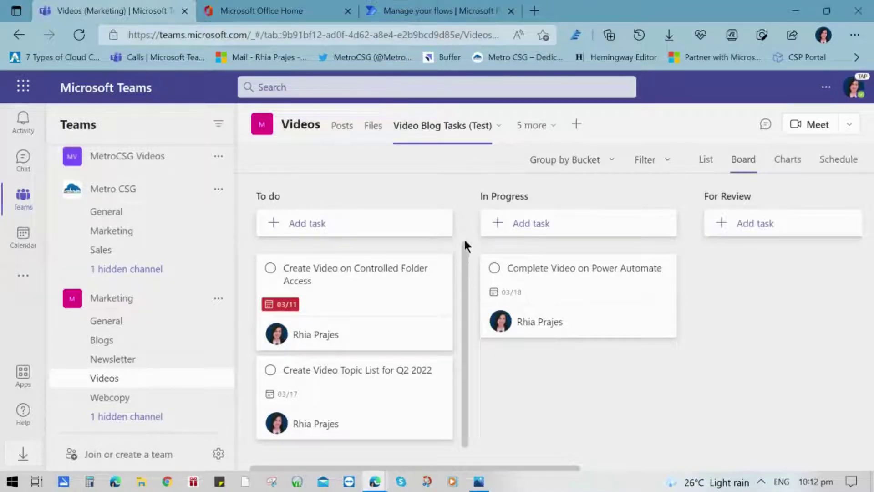
- Browse the Video Blog Tasks board's To do column and buckets, then close the Manage your flows tab
scroll(461, 273, down, 1)
scroll(460, 273, up, 1)
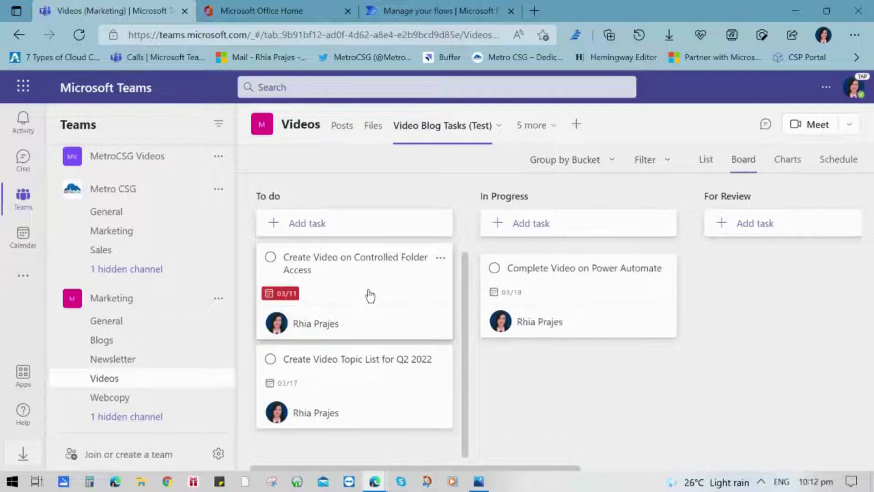
drag(463, 410, 464, 365)
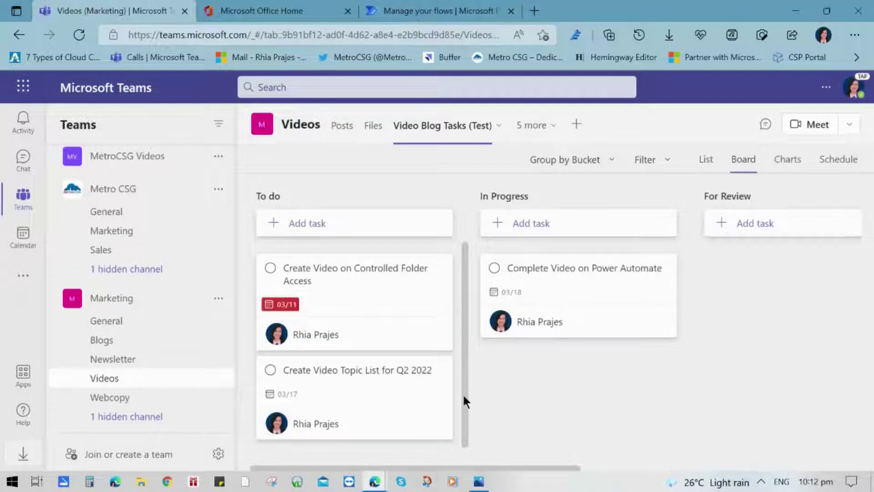
drag(464, 396, 465, 416)
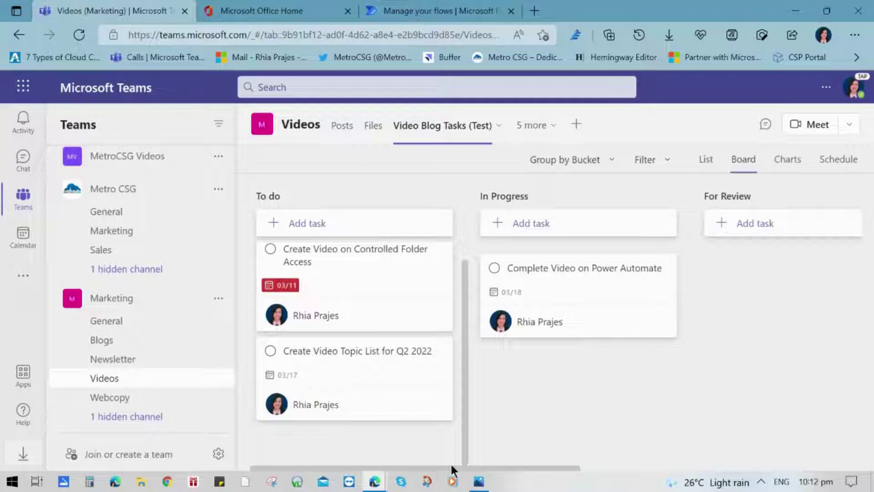
mouse_move(516, 465)
mouse_down()
mouse_move(758, 466)
mouse_move(531, 461)
mouse_up()
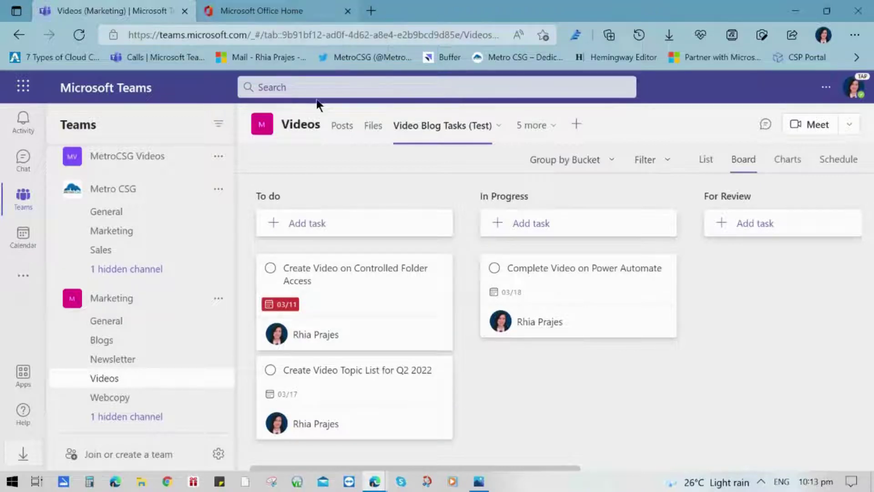
- From the Office Home tab's app launcher, open Power Automate in a new tab
key(ctrl+Tab)
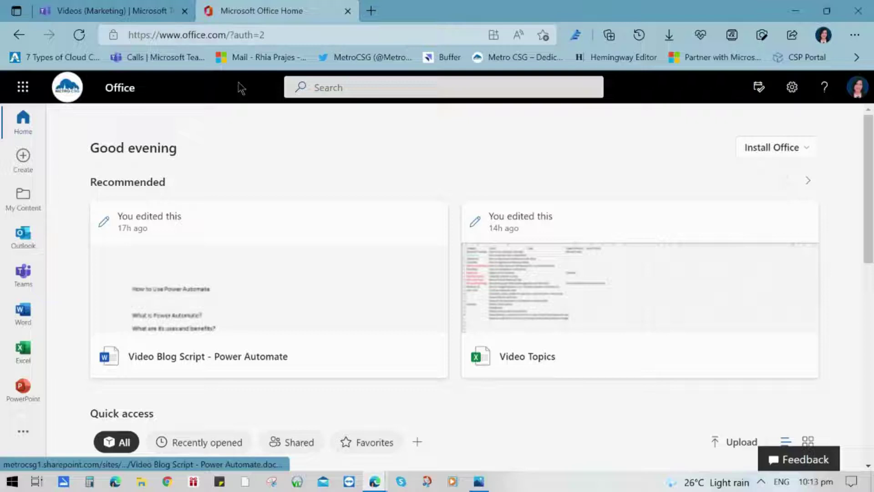
click(19, 93)
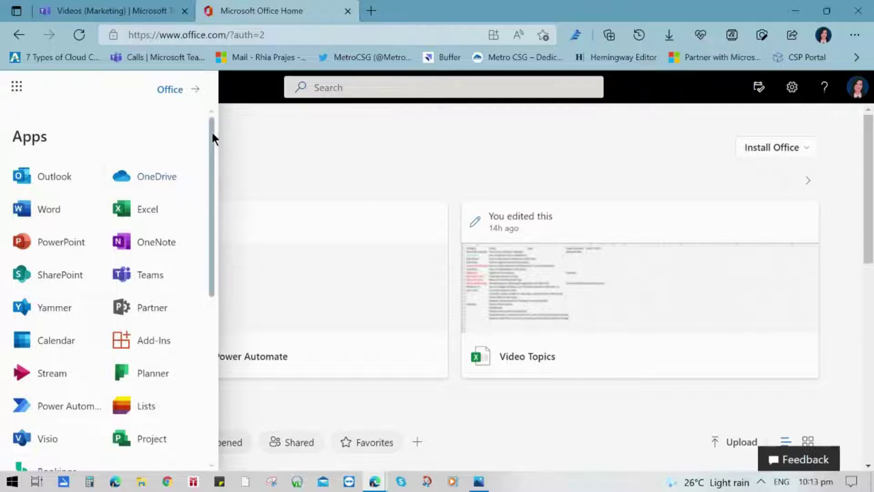
drag(211, 130, 214, 186)
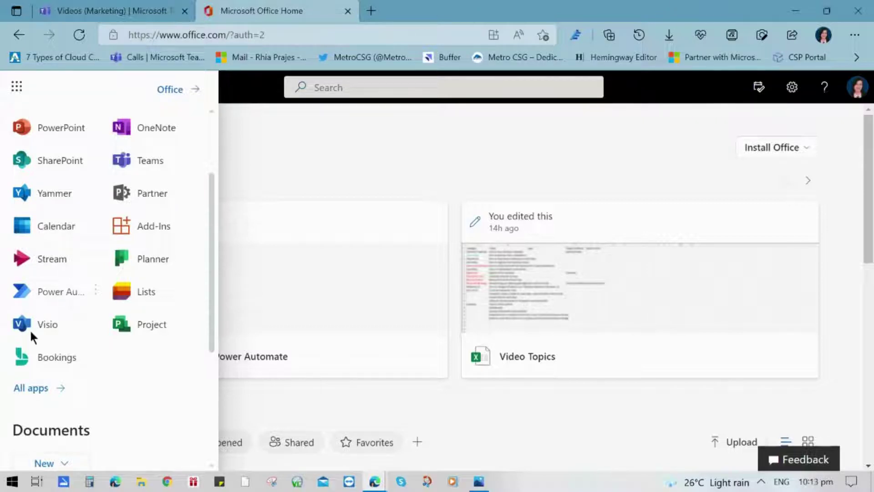
click(29, 290)
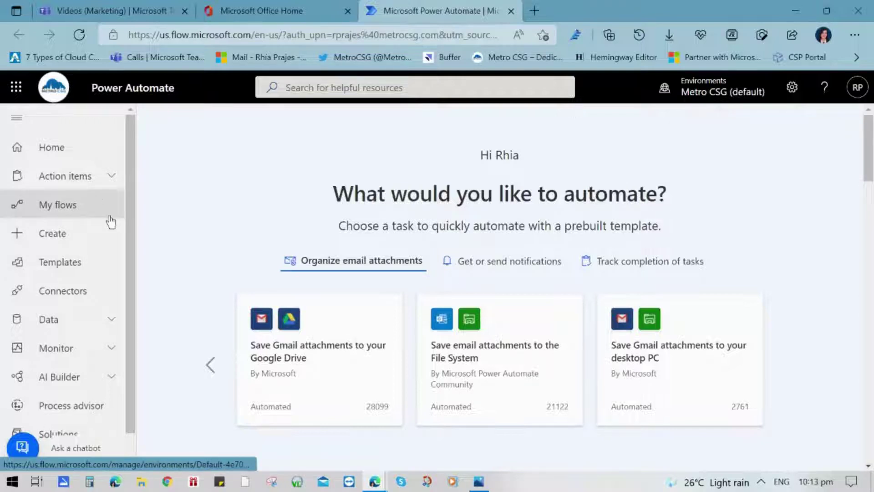
- Look through My flows and Shared with me, then scroll the Templates gallery
click(111, 222)
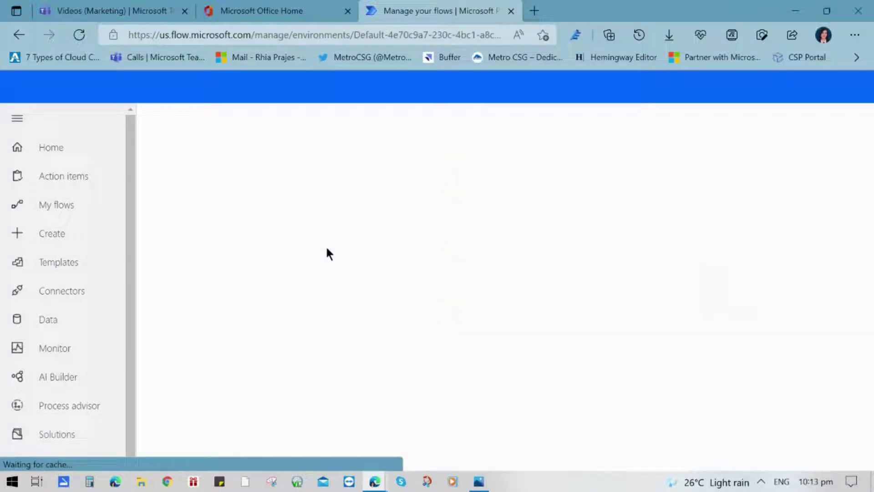
click(479, 186)
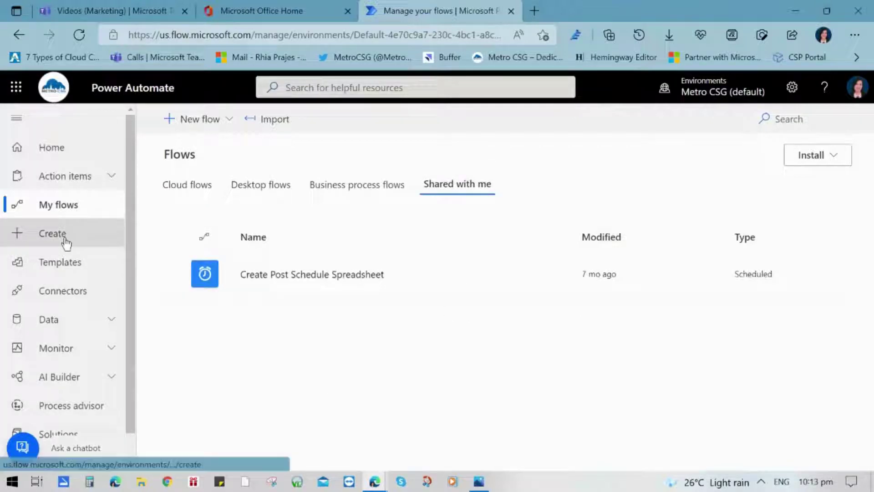
click(69, 266)
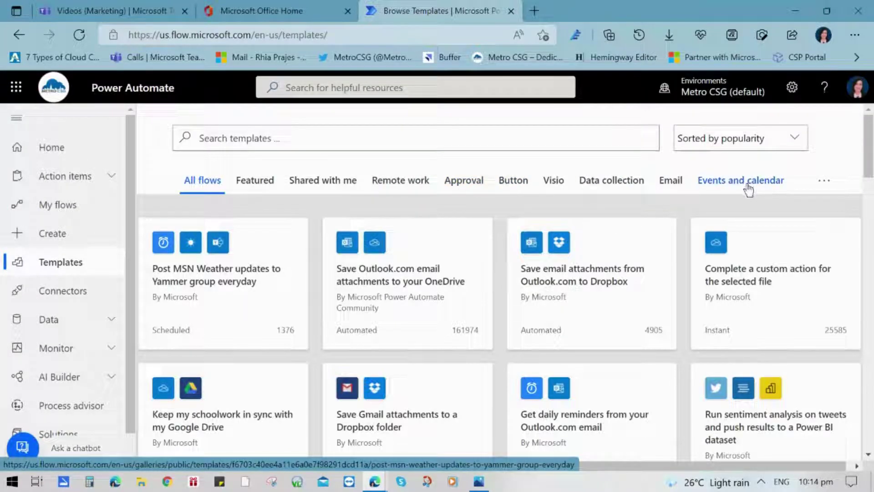
scroll(871, 127, down, 5)
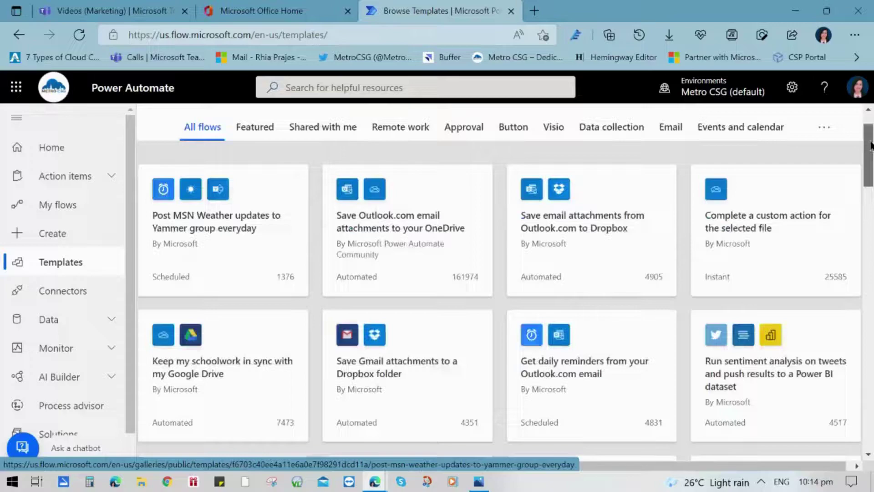
scroll(869, 273, down, 20)
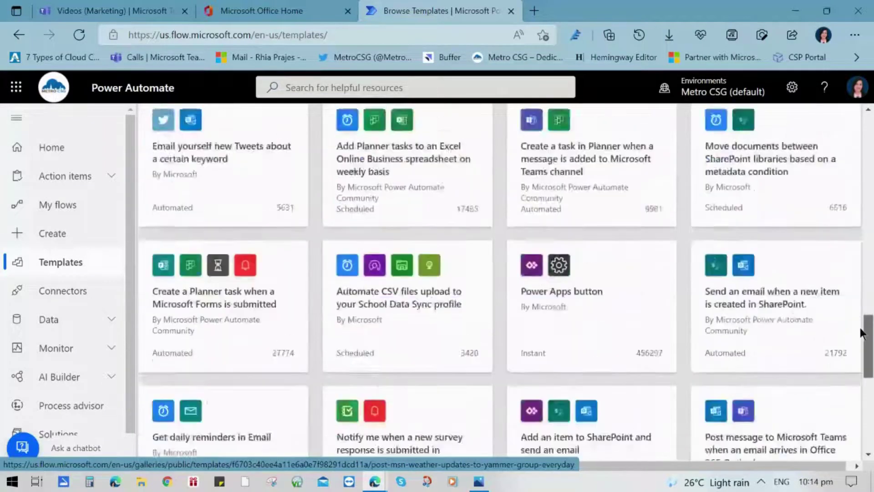
drag(865, 373, 848, 113)
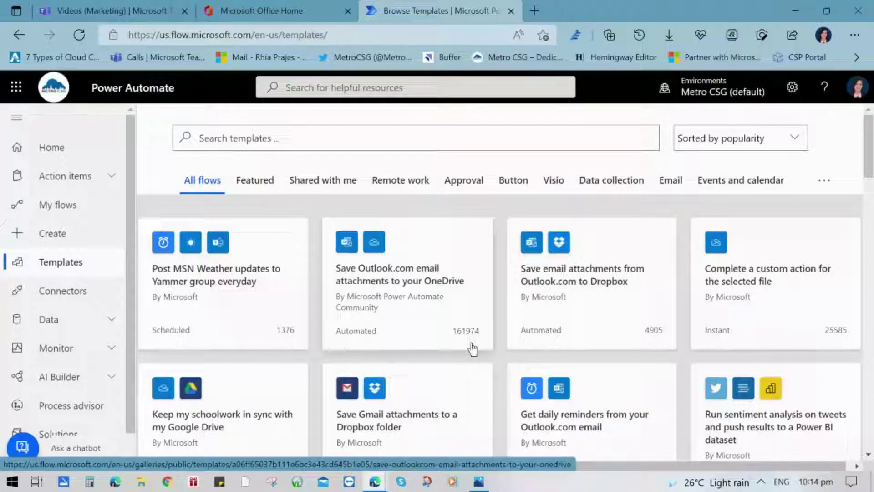
- Browse the Remote work, Data collection and Approval template categories, then view the Create page
click(417, 183)
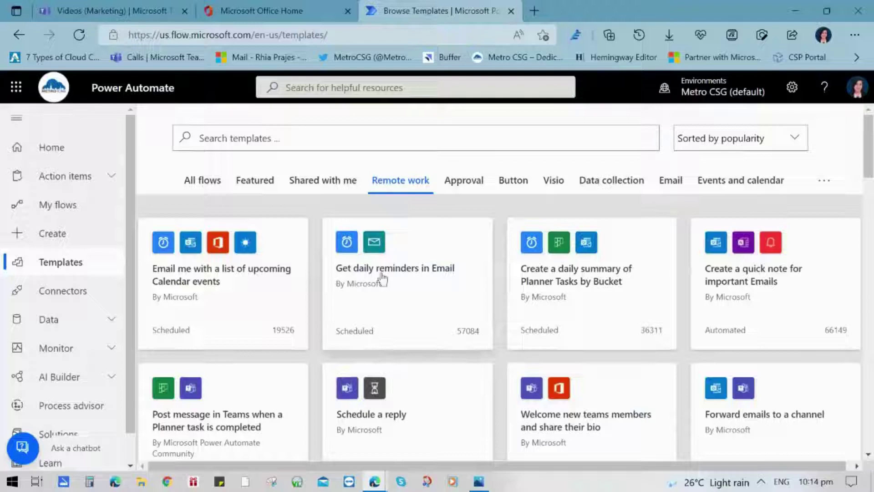
click(615, 184)
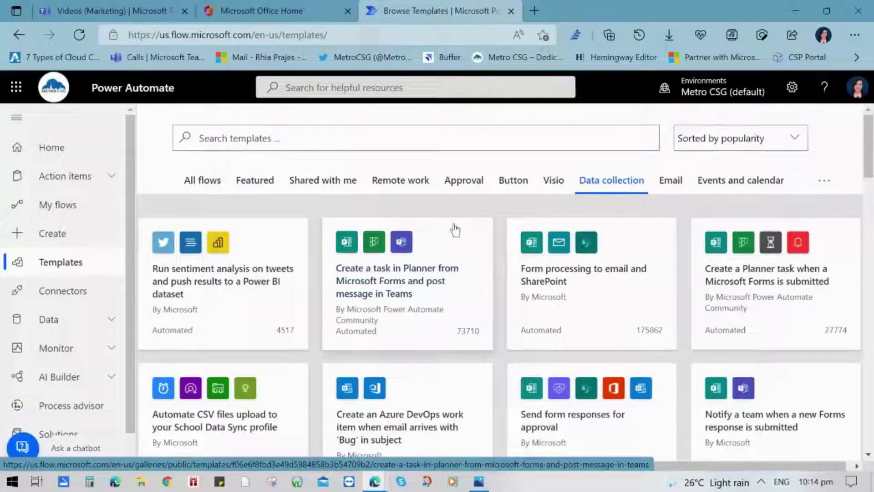
click(461, 184)
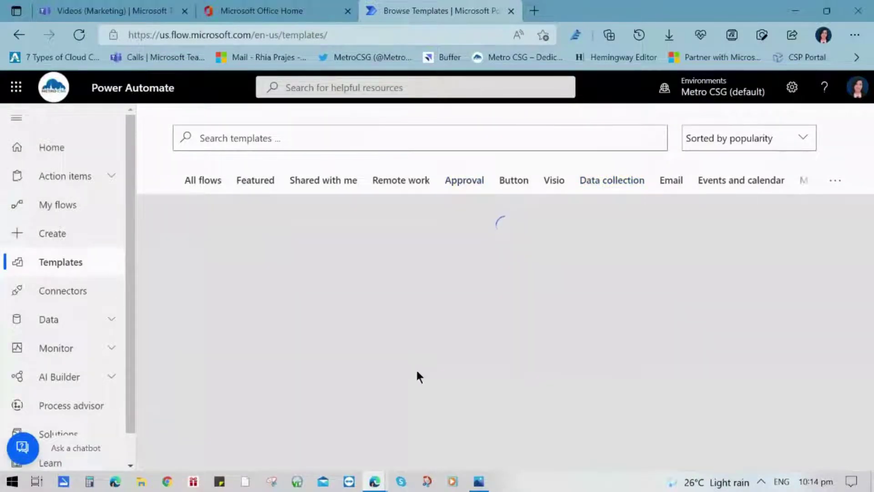
scroll(418, 376, down, 10)
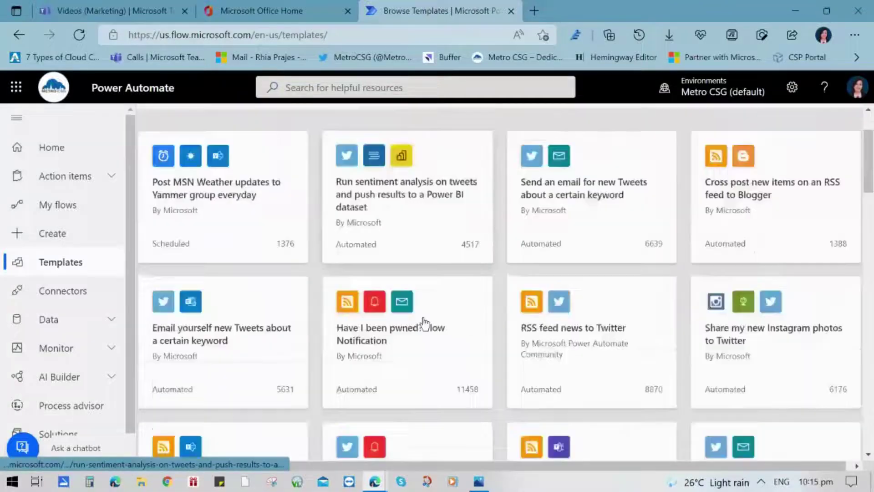
scroll(424, 324, down, 15)
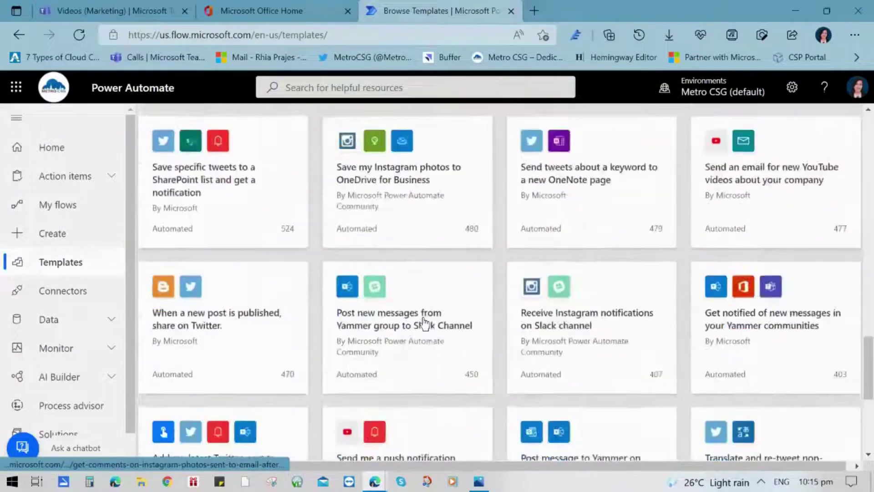
scroll(424, 345, up, 20)
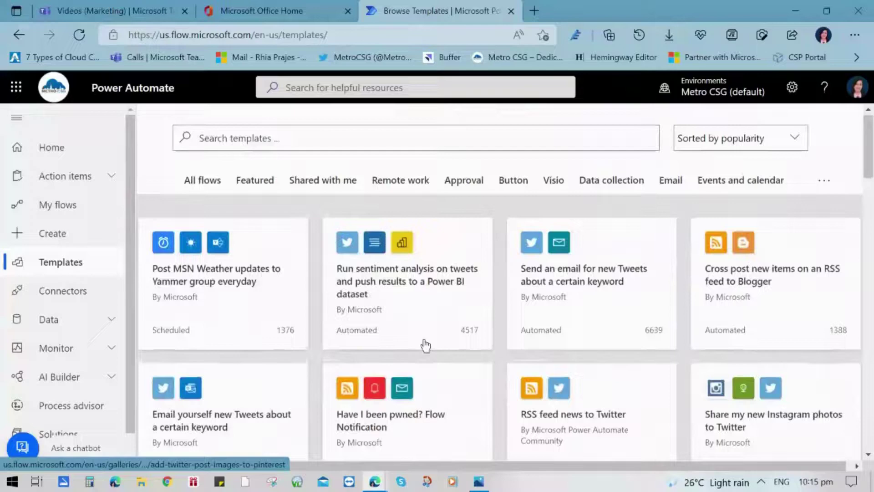
click(44, 234)
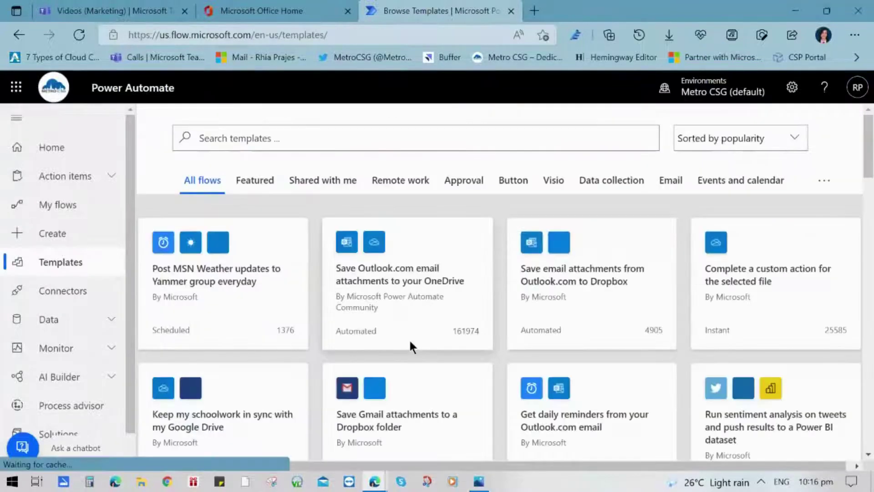
- Open the 'Post message in Teams when a Planner task is completed' template and confirm its Planner and Teams connections
click(400, 181)
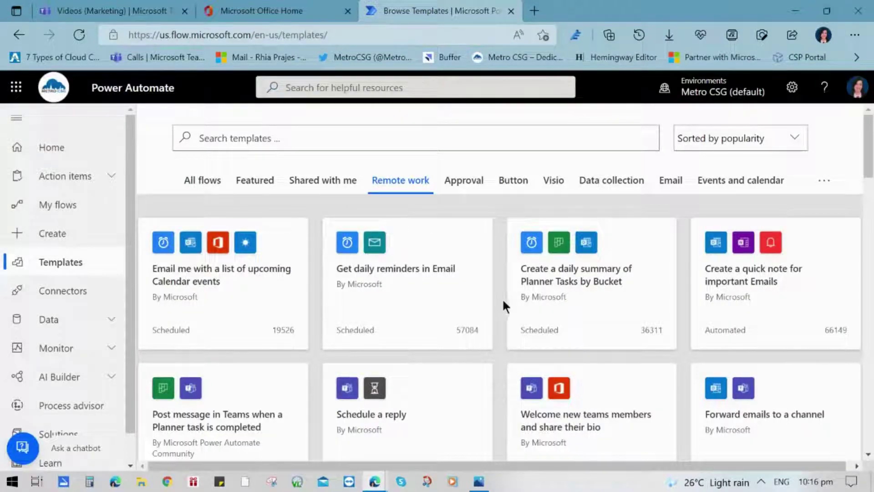
drag(868, 166, 869, 196)
click(236, 292)
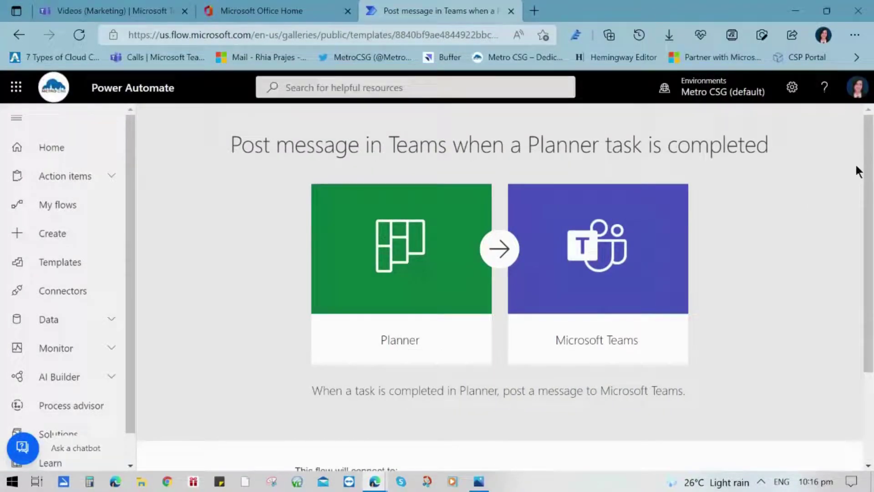
scroll(869, 143, down, 2)
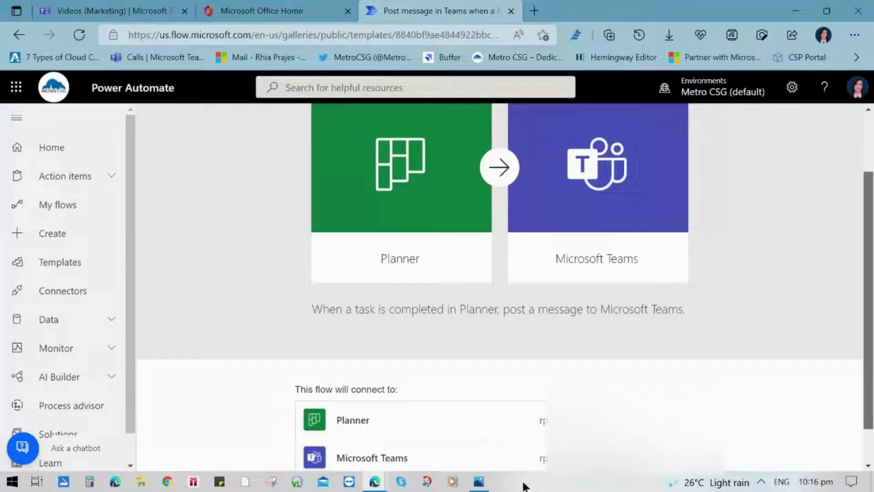
scroll(535, 462, down, 1)
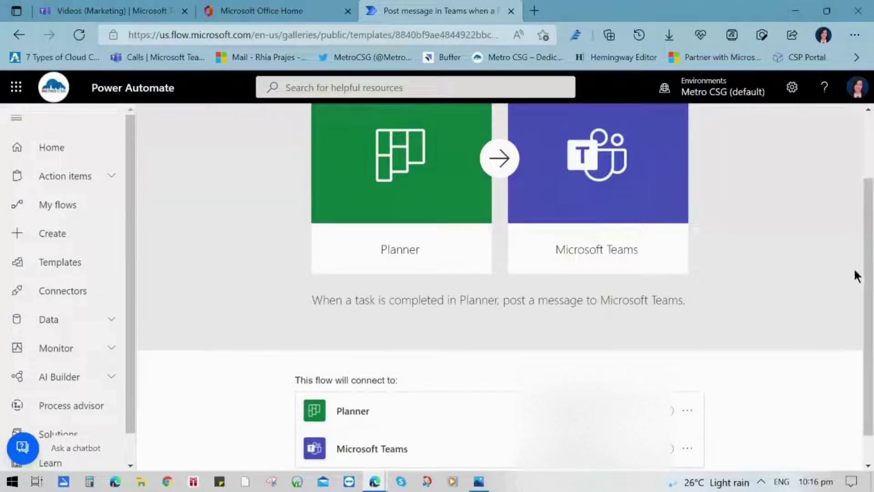
drag(866, 250, 870, 282)
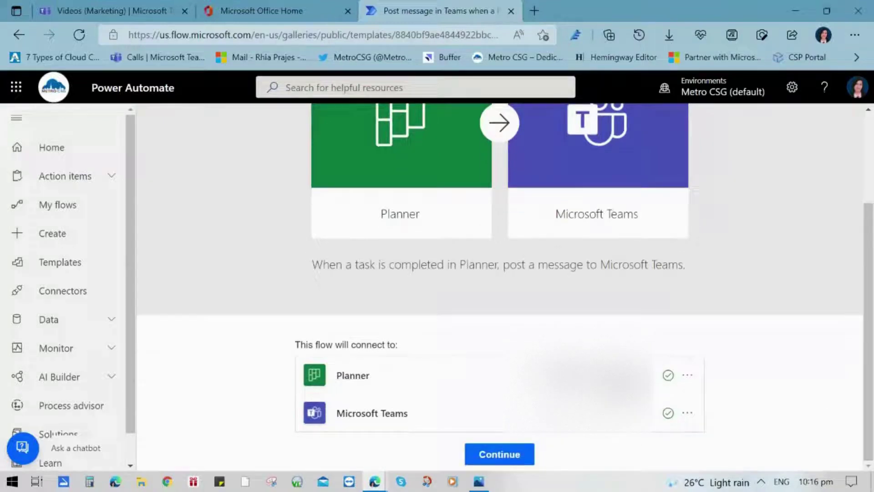
- Continue from the template and point the trigger at the Marketing group's Video Blog Tasks (Test) plan
click(507, 454)
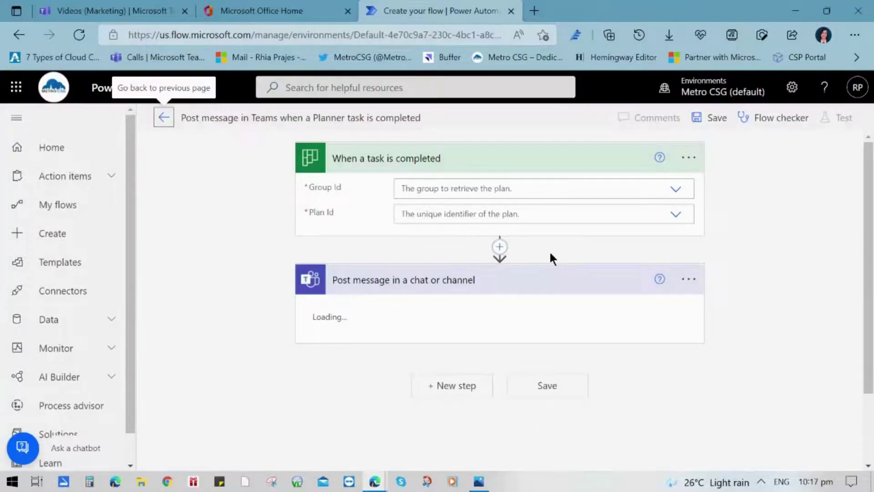
click(545, 188)
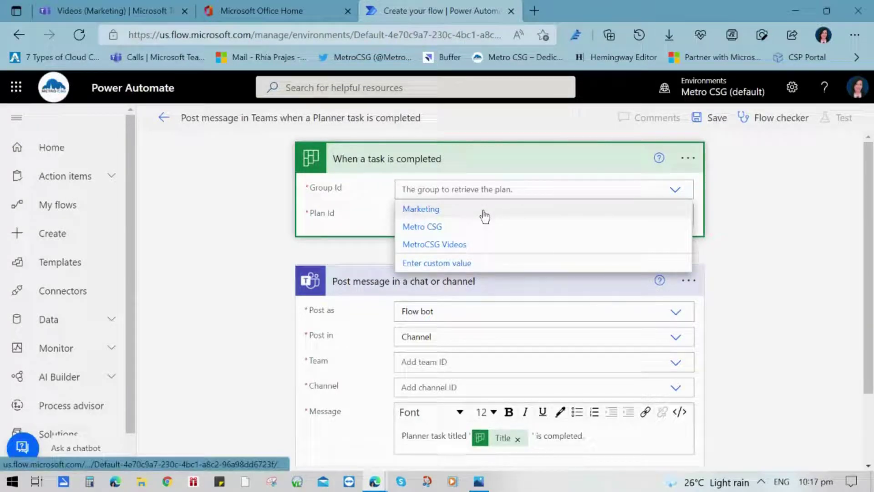
click(483, 212)
click(490, 214)
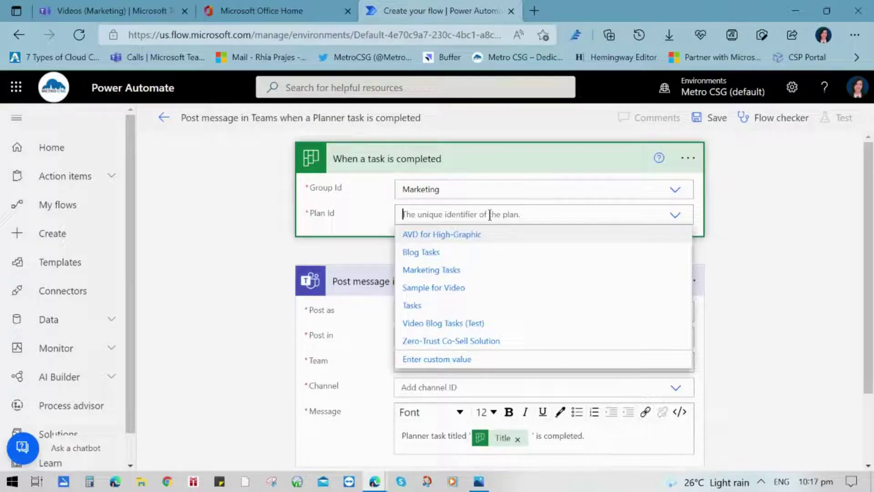
click(483, 324)
scroll(870, 178, down, 1)
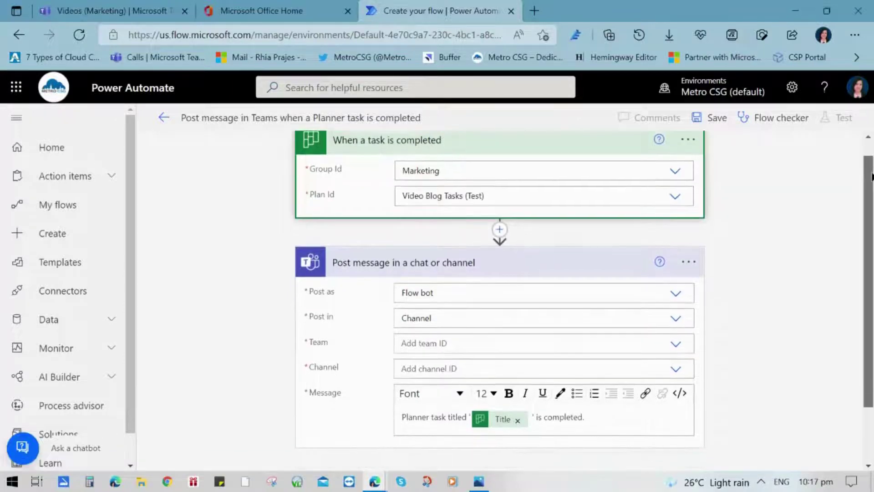
- Post as Flow bot to the Marketing team's Videos channel and save the flow
click(487, 264)
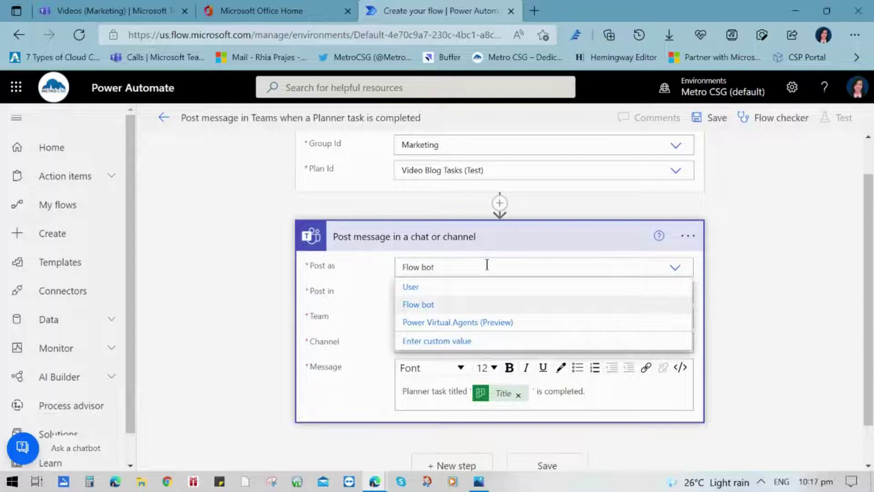
click(488, 304)
click(477, 292)
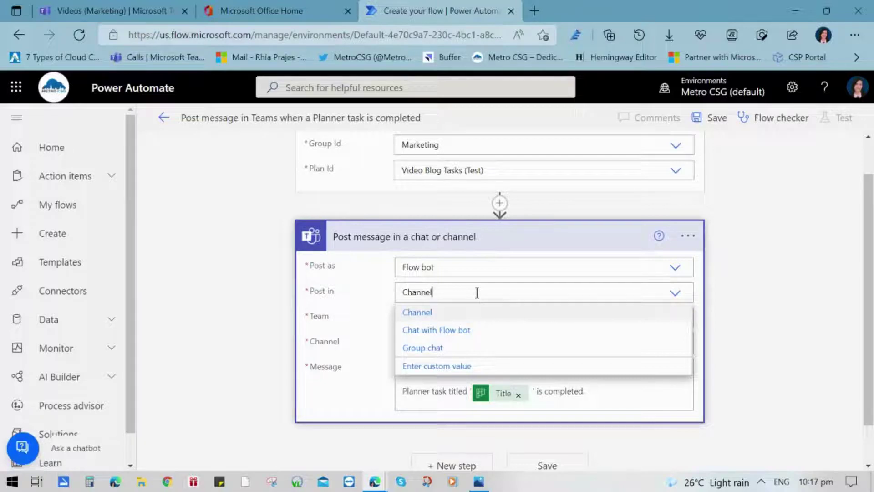
click(375, 301)
click(484, 317)
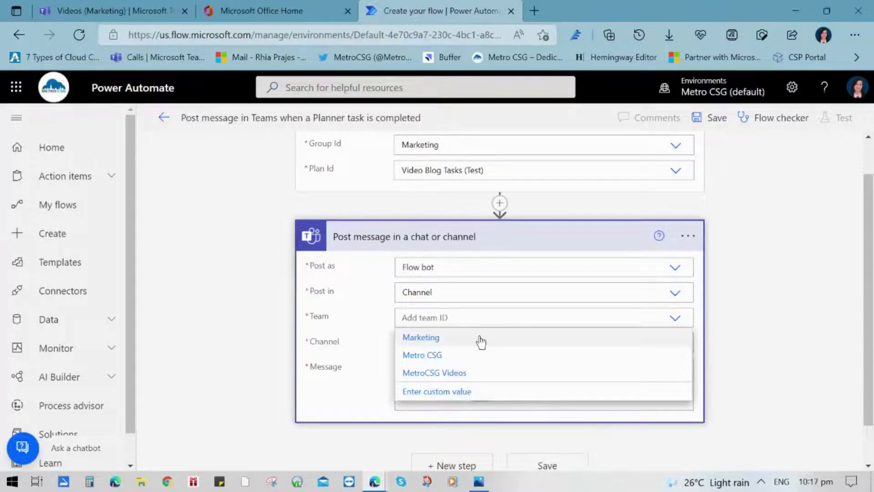
click(480, 337)
click(484, 342)
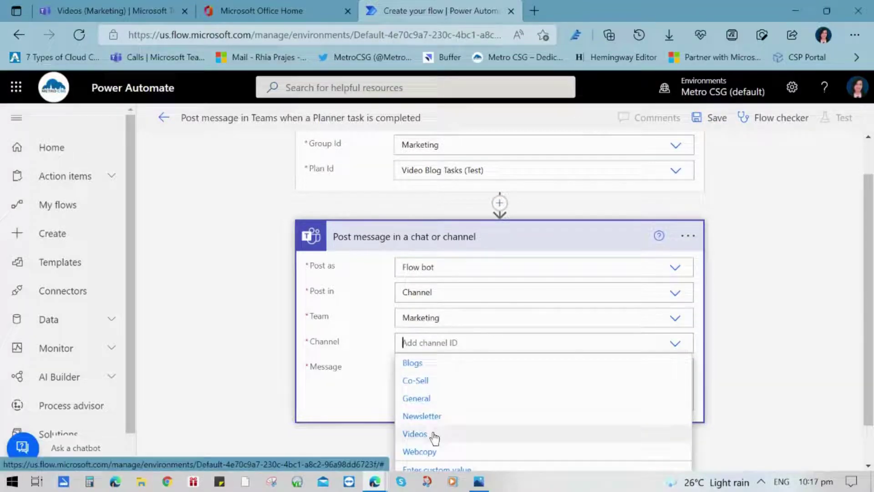
click(433, 435)
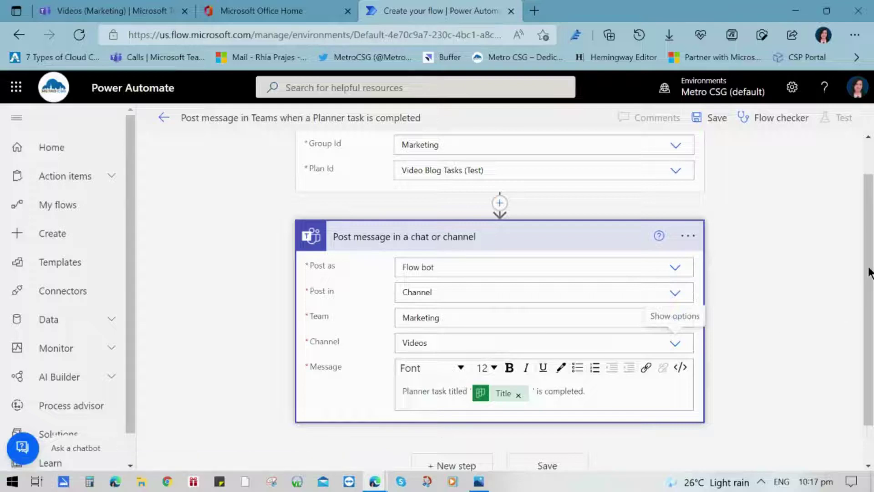
scroll(869, 267, down, 1)
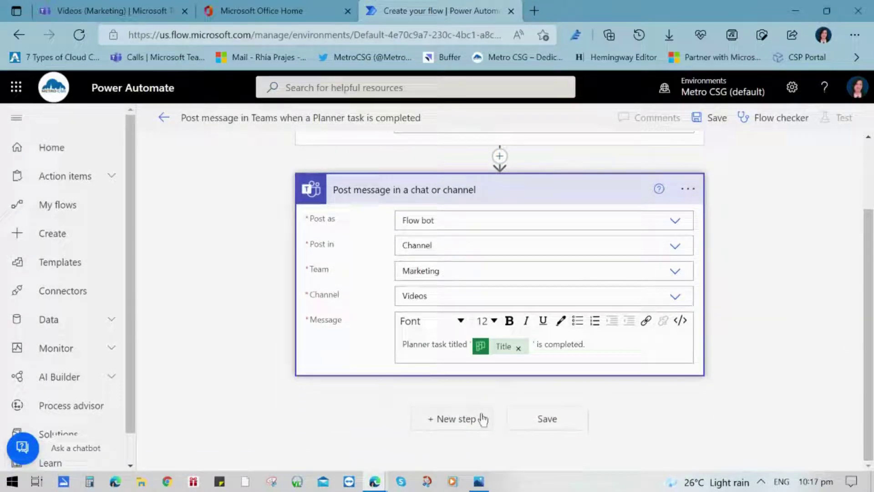
click(547, 419)
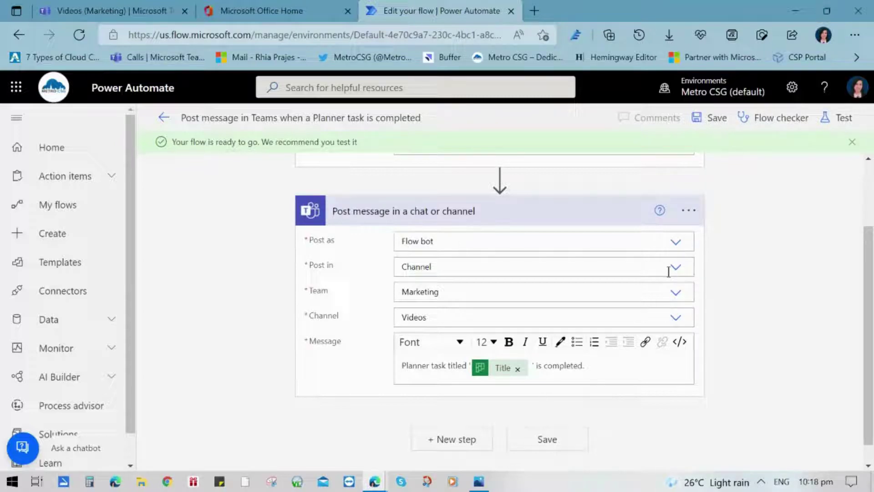
- Dismiss the ready banner and check the new flow's More commands menu in the Cloud flows list
click(854, 144)
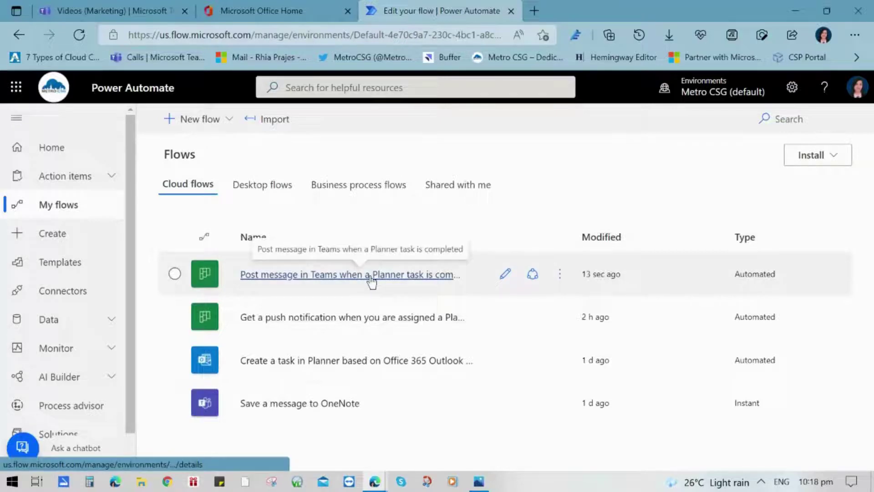
click(560, 278)
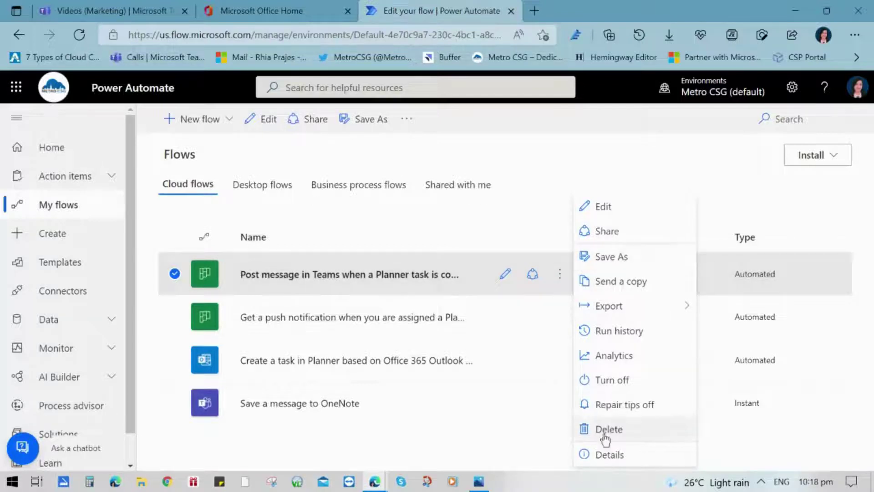
click(595, 151)
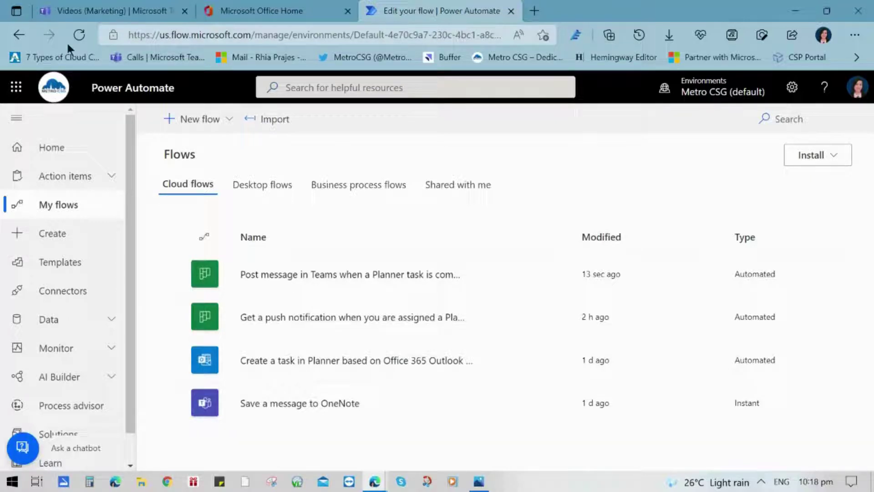
- Set 'Create Video on Controlled Folder Access' to Completed and drag it into the Completed bucket
key(ctrl+1)
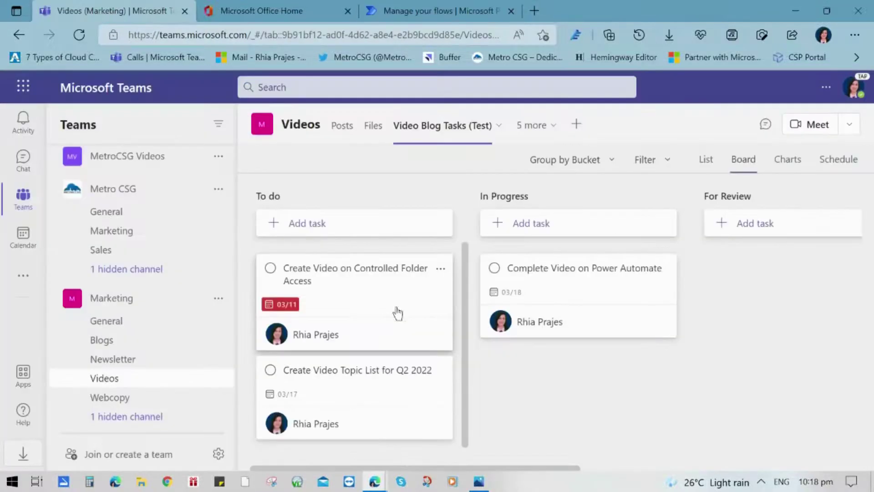
click(448, 271)
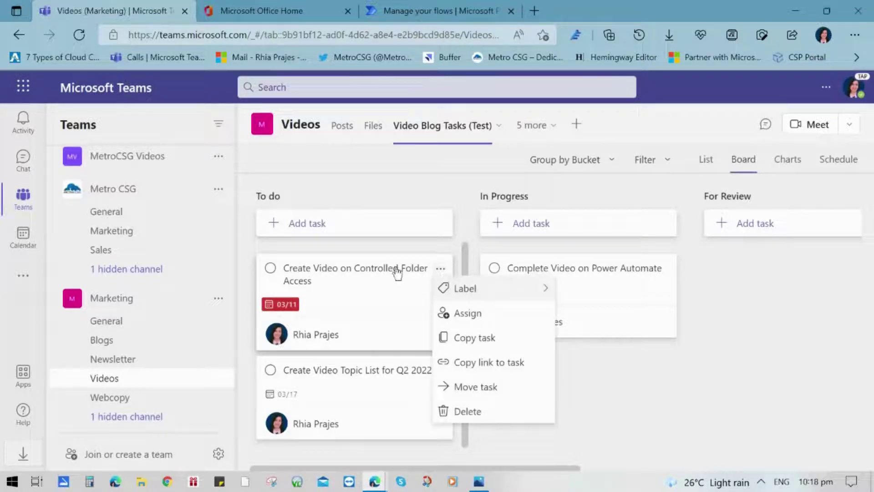
key(Escape)
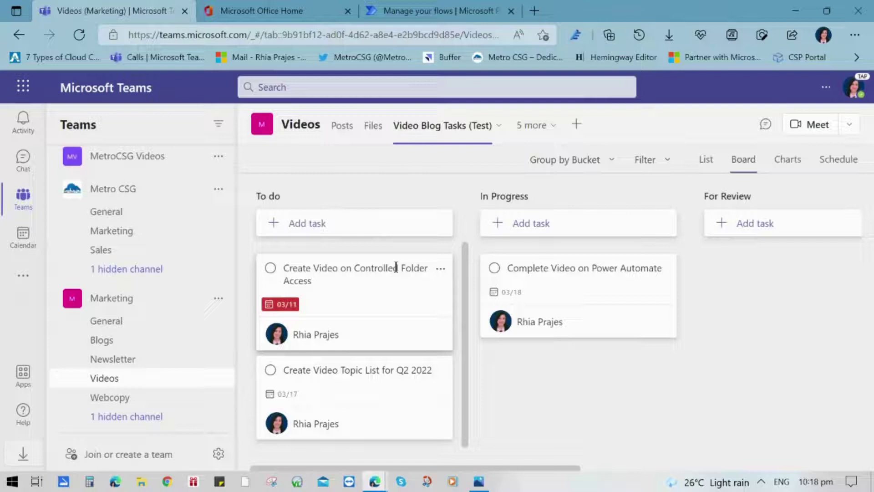
click(396, 271)
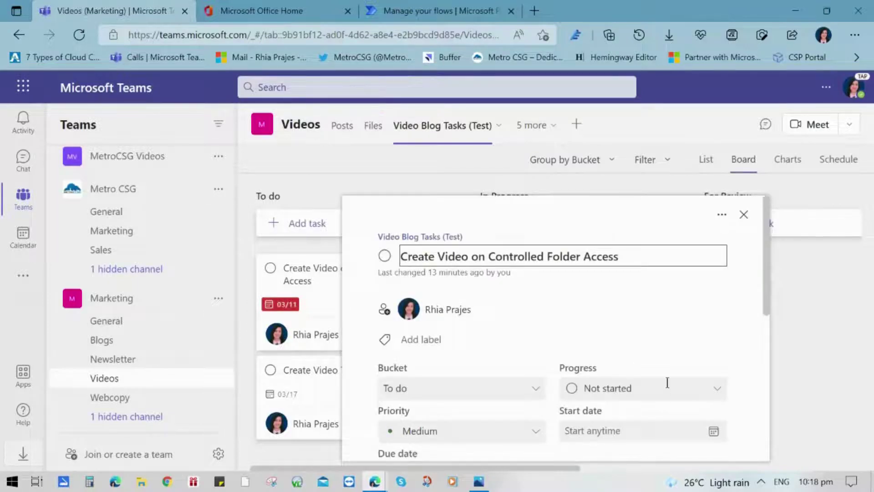
click(717, 390)
click(641, 364)
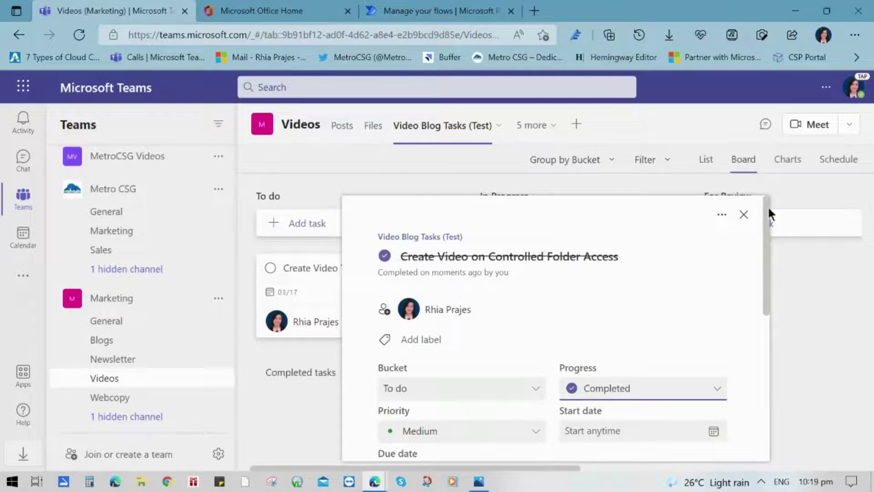
click(744, 215)
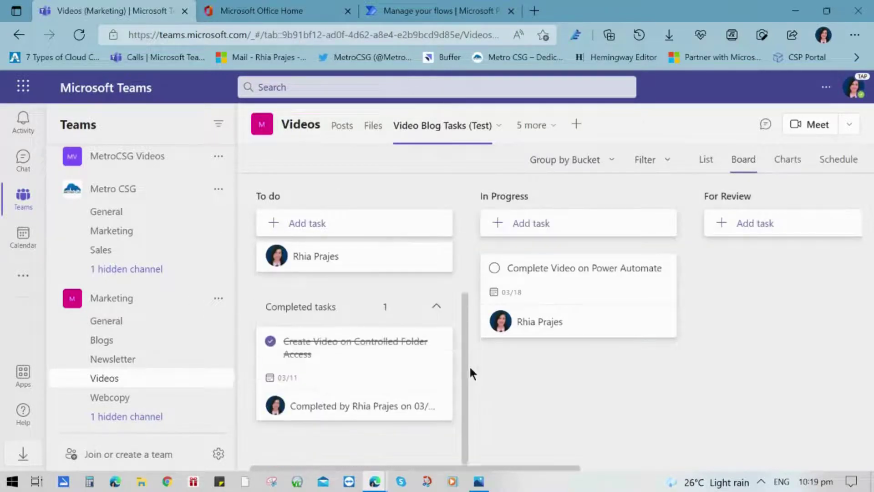
drag(404, 362, 782, 270)
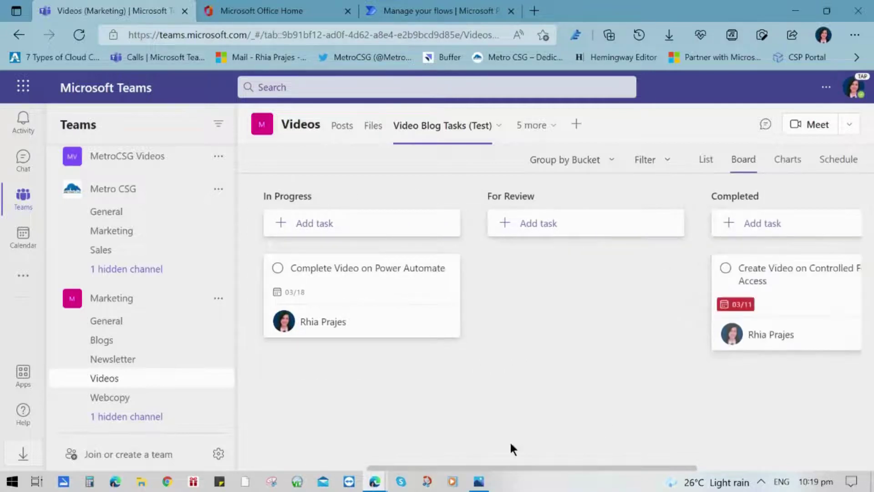
drag(532, 468, 417, 467)
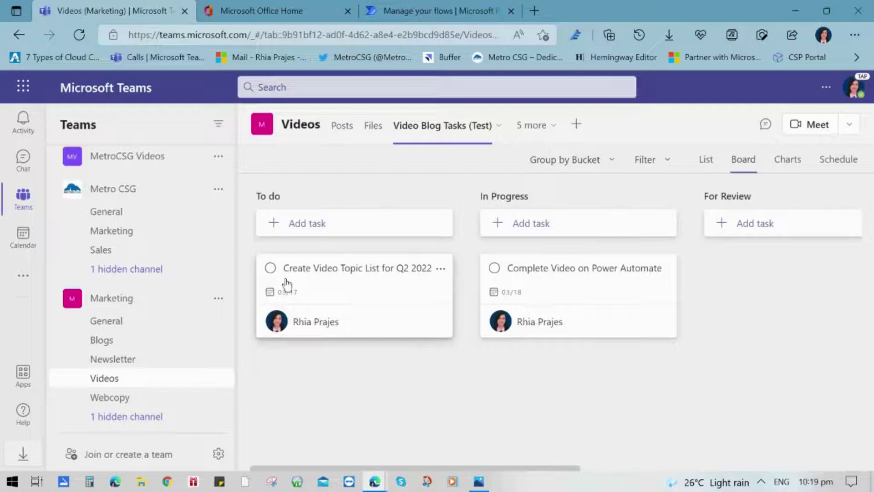
- Tick 'Create Video Topic List for Q2 2022' complete and set its bucket to Completed
click(270, 268)
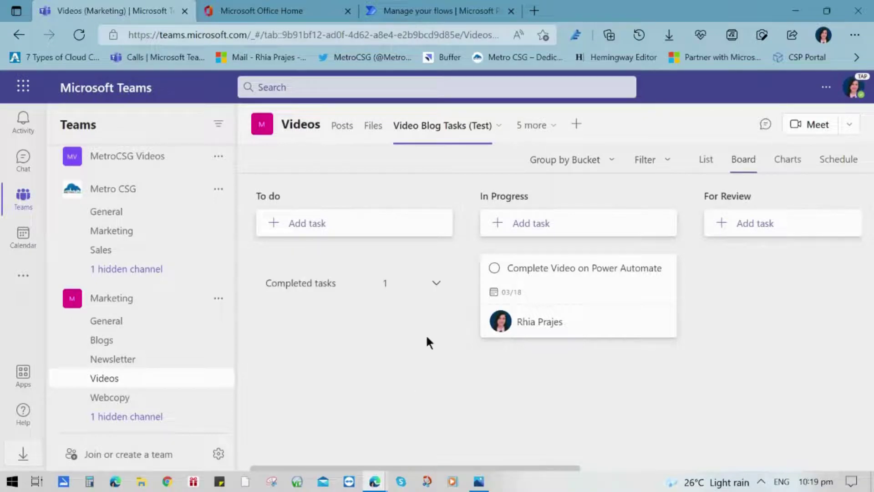
click(435, 283)
click(371, 314)
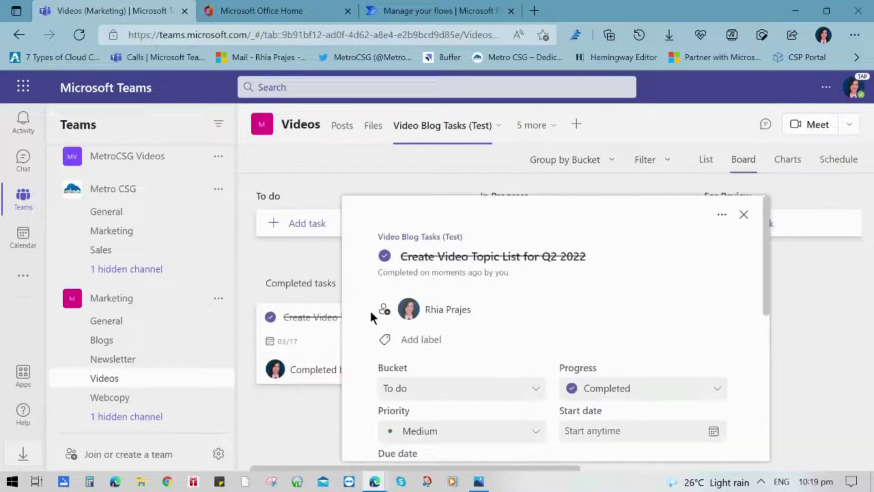
click(643, 388)
click(651, 362)
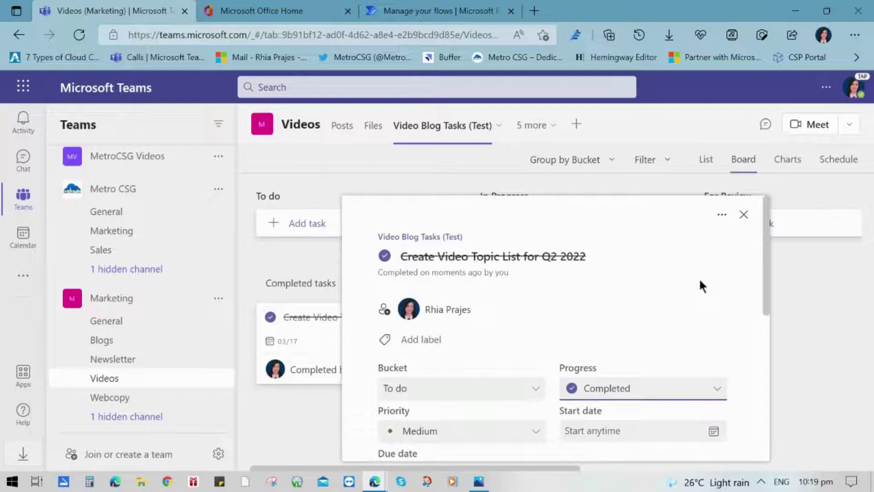
click(482, 398)
click(468, 366)
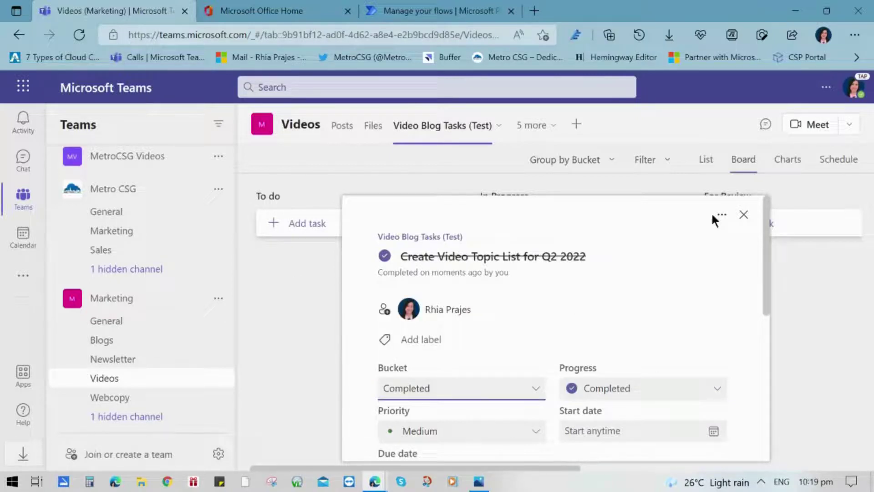
click(743, 214)
- Scroll to the Completed column and review the Controlled Folder Access task's details
drag(492, 468, 709, 468)
click(635, 319)
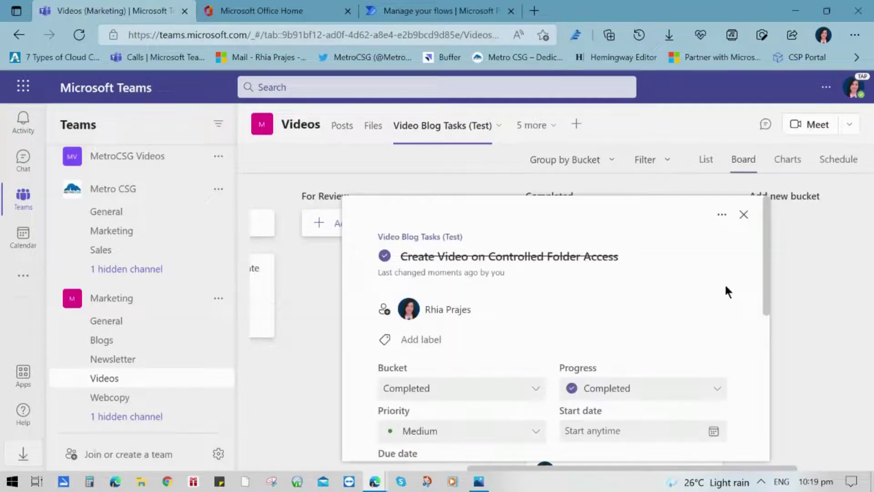
click(744, 214)
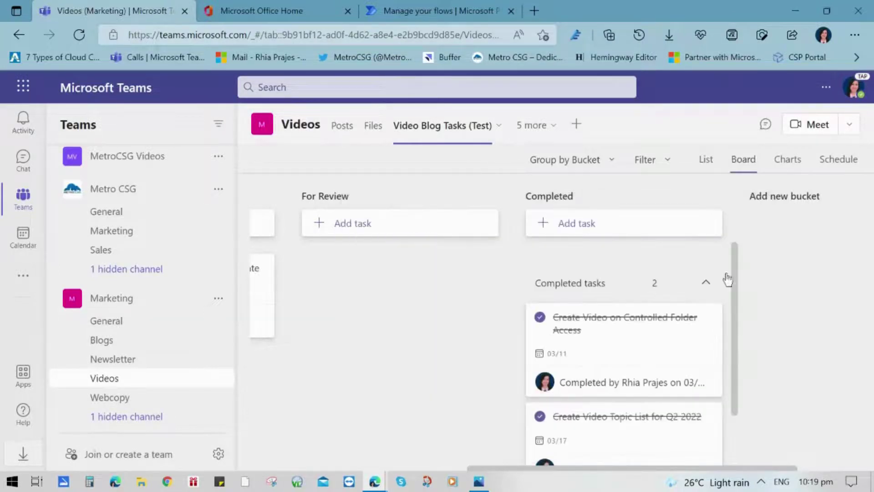
mouse_move(733, 284)
mouse_down()
mouse_move(745, 377)
mouse_move(729, 268)
mouse_up()
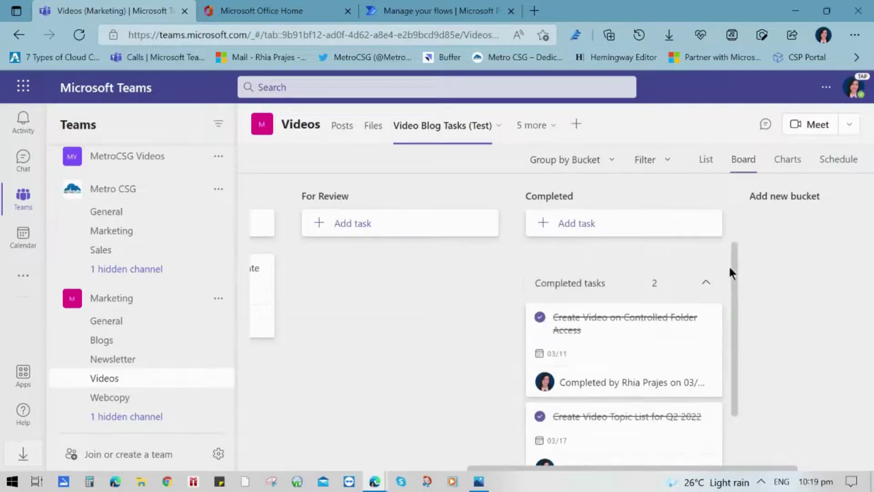
- Collapse and re-expand the Completed column's finished tasks
click(708, 285)
click(706, 286)
scroll(675, 392, down, 1)
scroll(677, 399, up, 1)
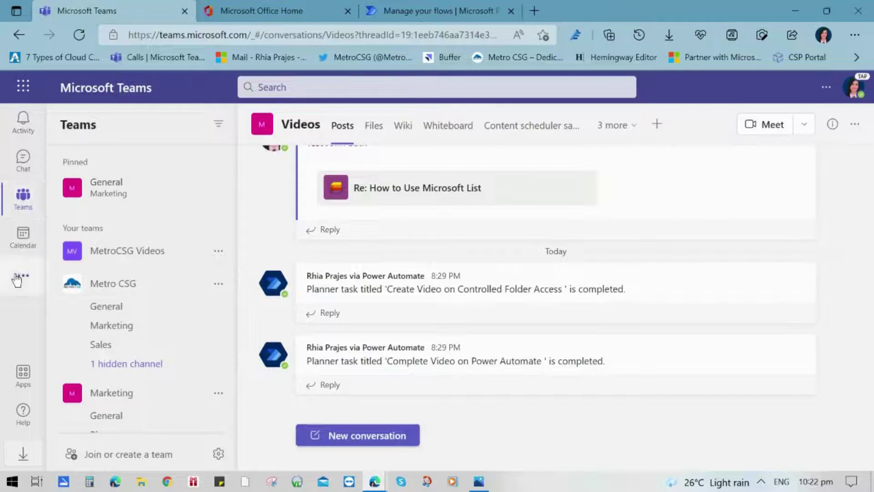
- Open the Teams app catalogue via More added apps and scroll to the Productivity apps
click(18, 276)
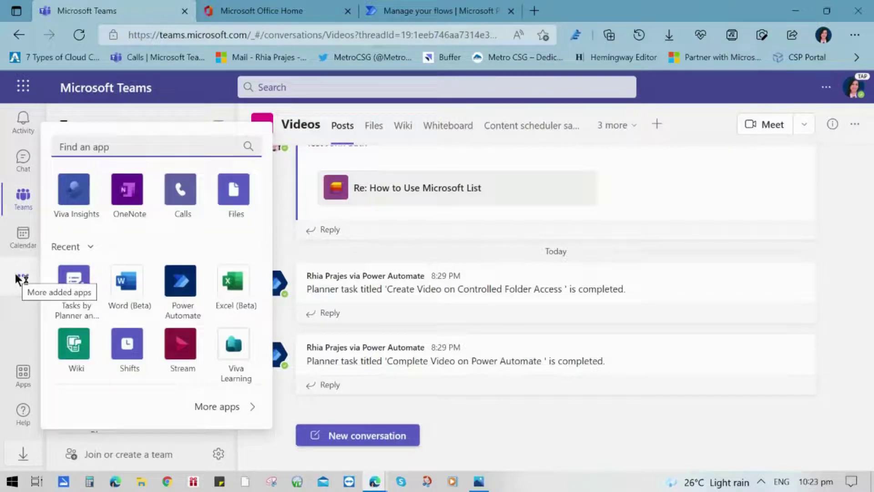
drag(269, 189, 267, 262)
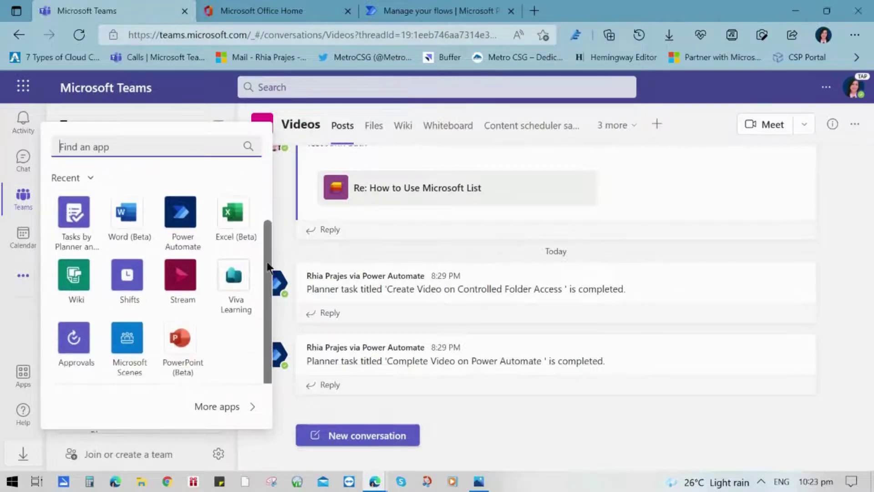
click(216, 407)
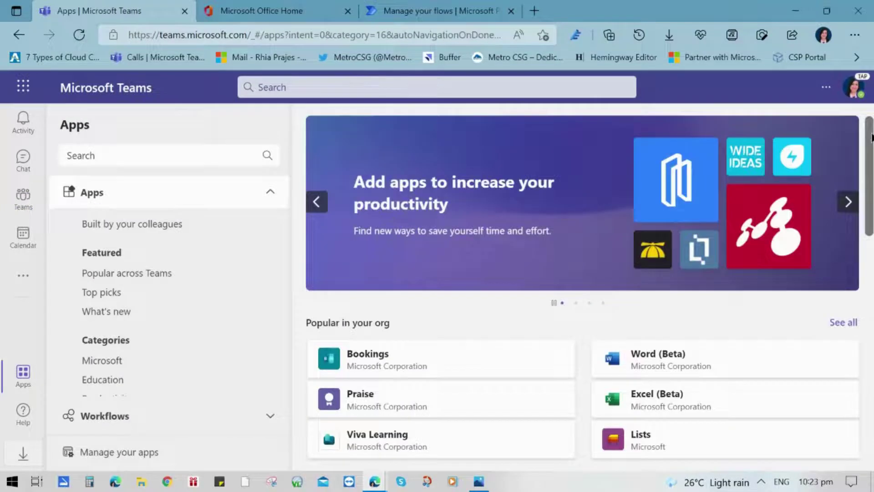
drag(870, 139, 868, 368)
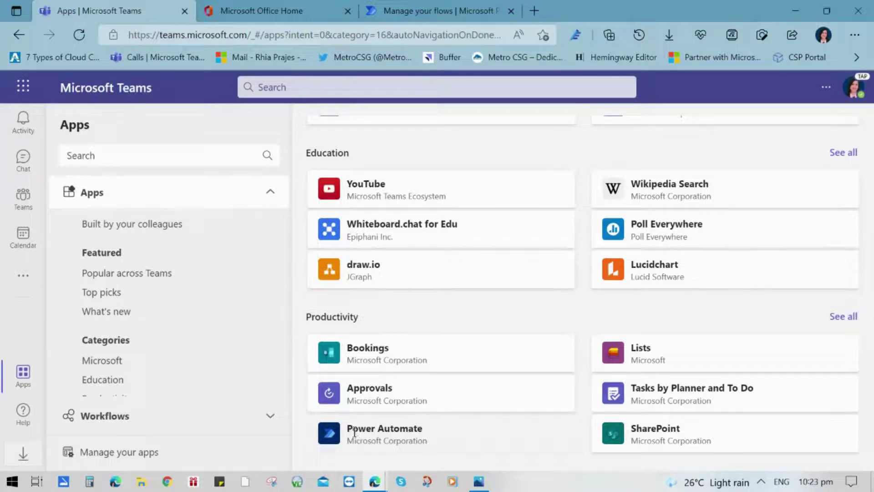
- Open the Power Automate app inside Teams from its details dialog
click(329, 431)
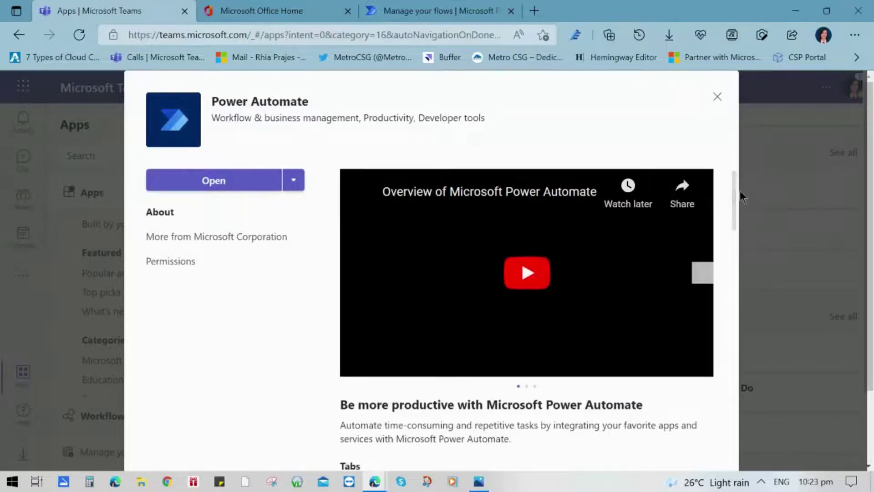
scroll(734, 193, down, 1)
drag(734, 193, 731, 163)
click(253, 186)
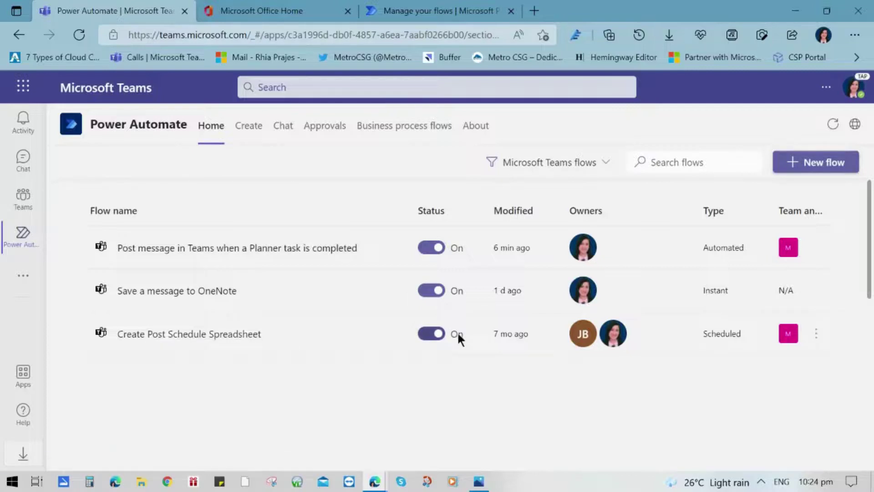
- Browse the Power Automate Create tab's Teams flow templates by category
click(248, 126)
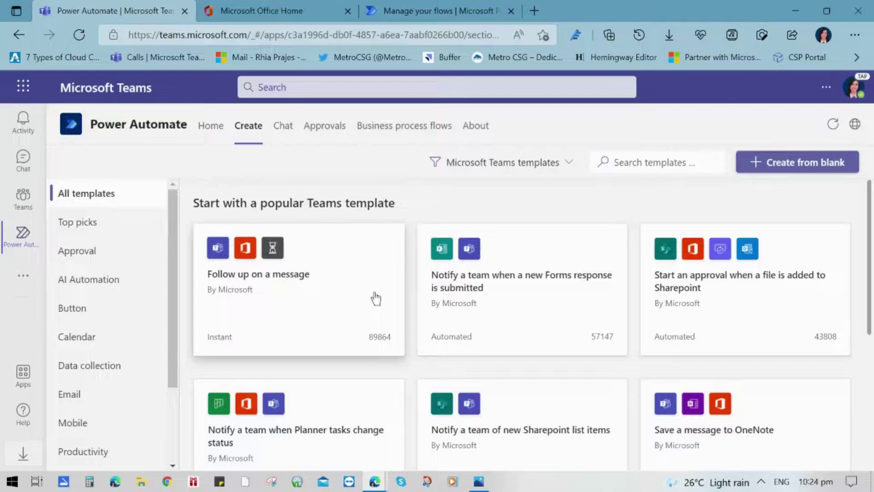
drag(867, 186, 860, 256)
drag(173, 210, 165, 301)
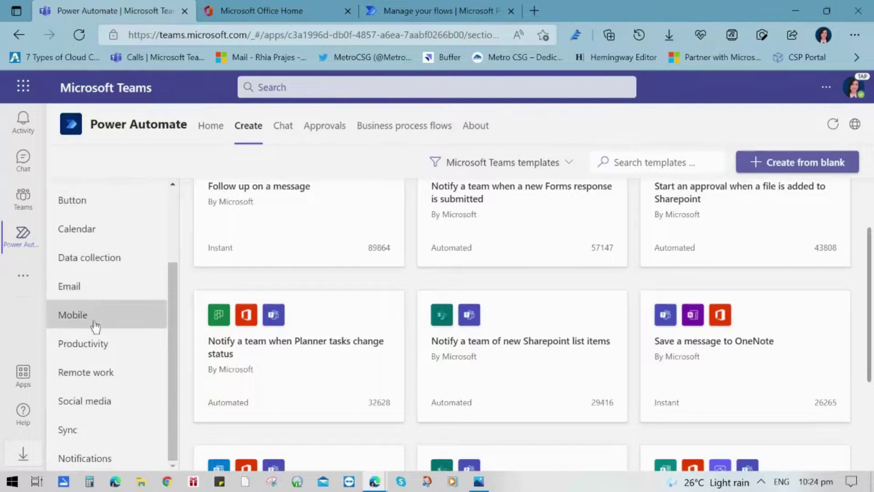
scroll(105, 342, up, 3)
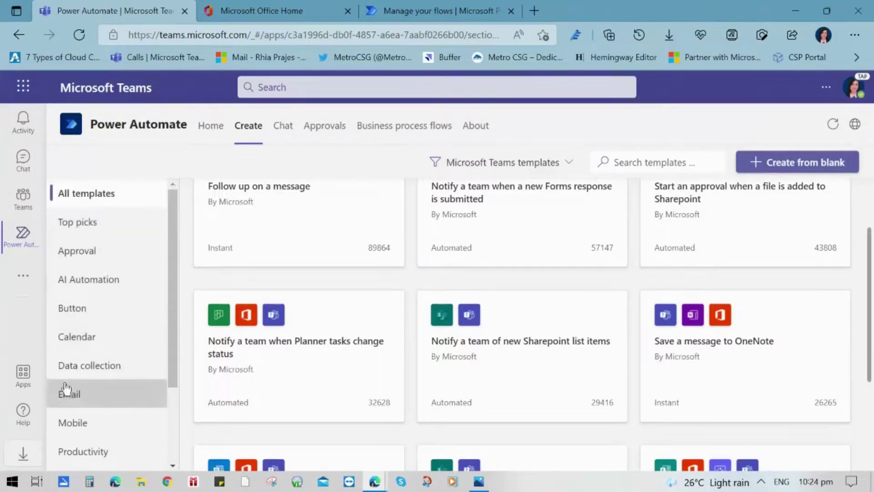
scroll(165, 360, down, 3)
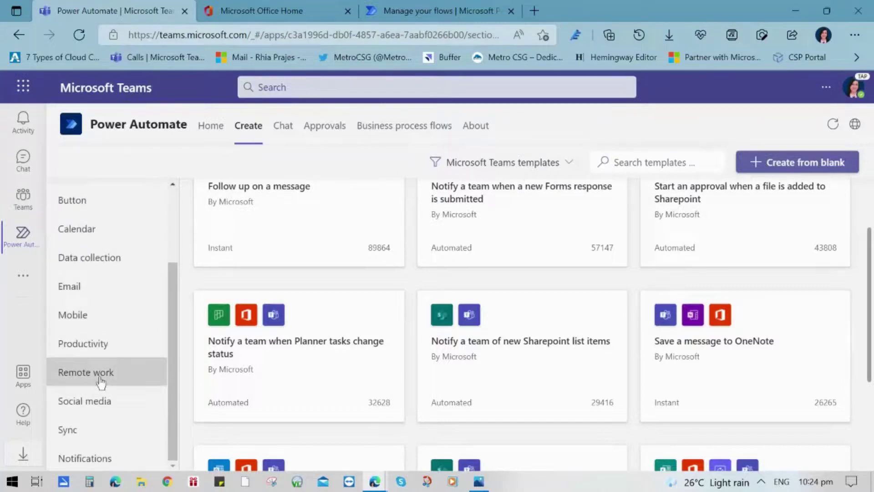
- Return to the Marketing Videos channel Posts to review the Power Automate completion messages, including Controlled Folder Access
click(101, 411)
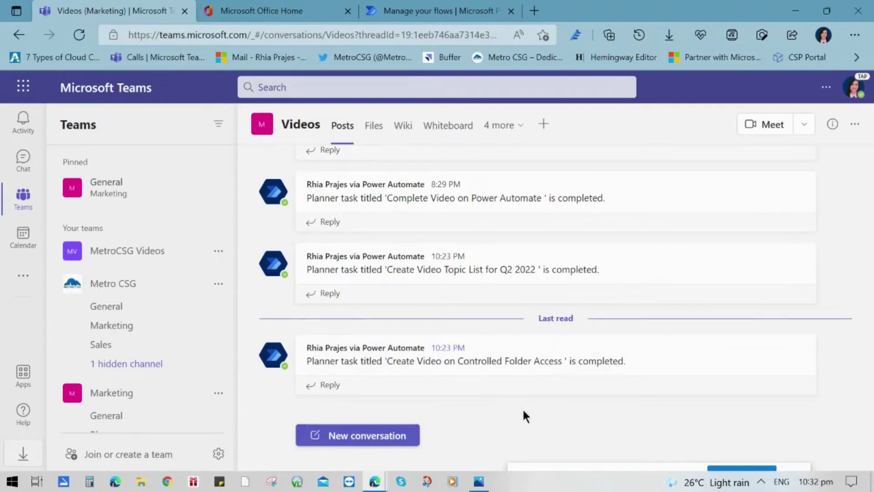
mouse_move(491, 371)
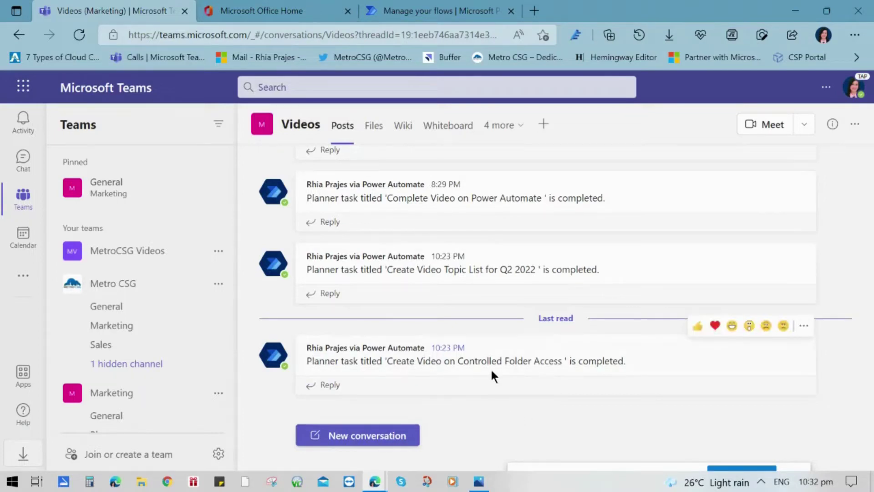